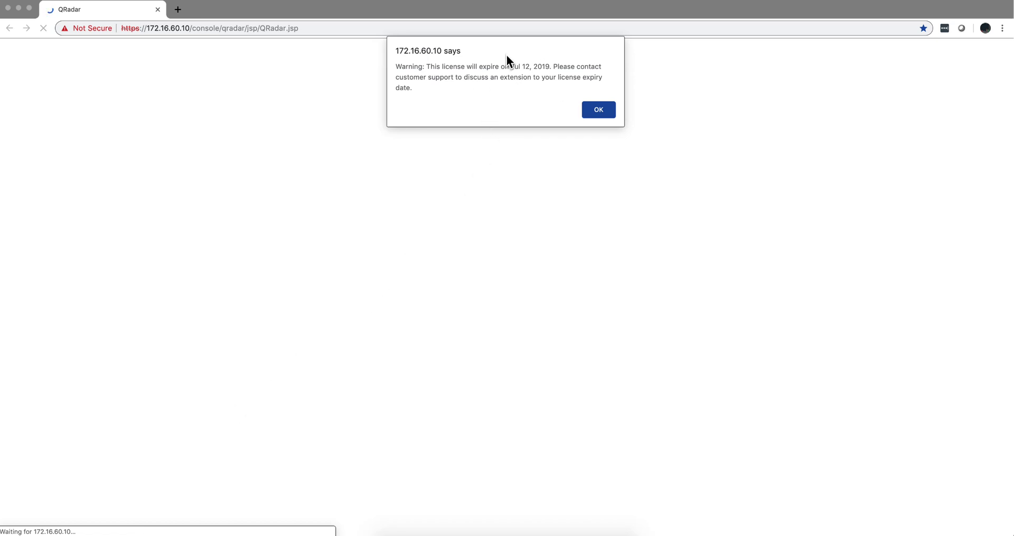
- Dismiss the license expiry warning and go to the Admin console
click(598, 109)
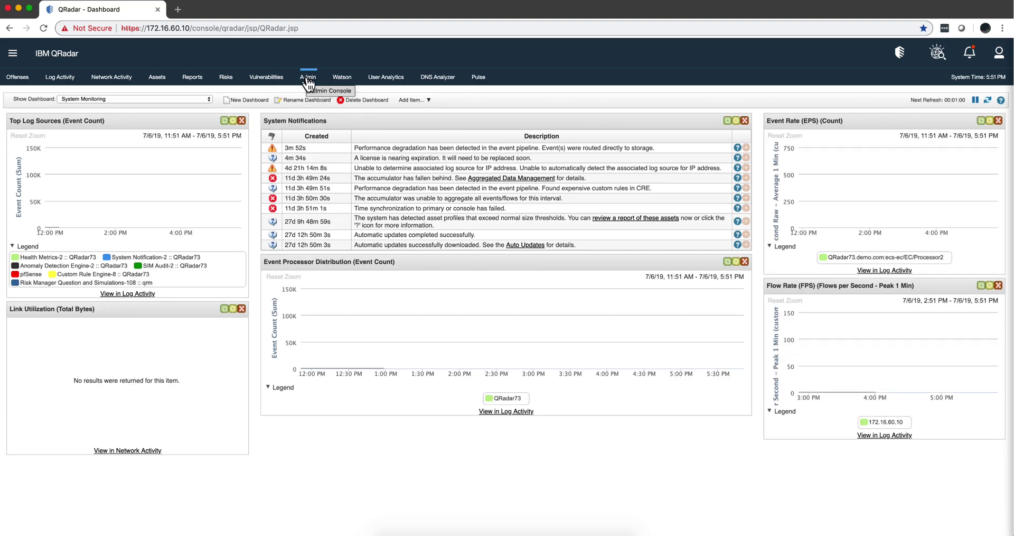
click(307, 78)
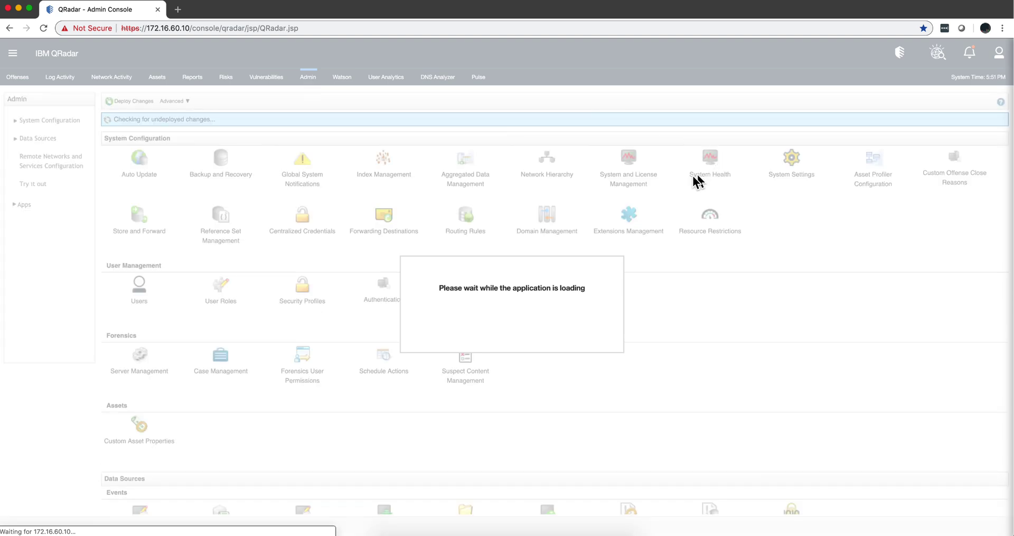
- Open System and License Management and set its Display to Licenses
click(638, 184)
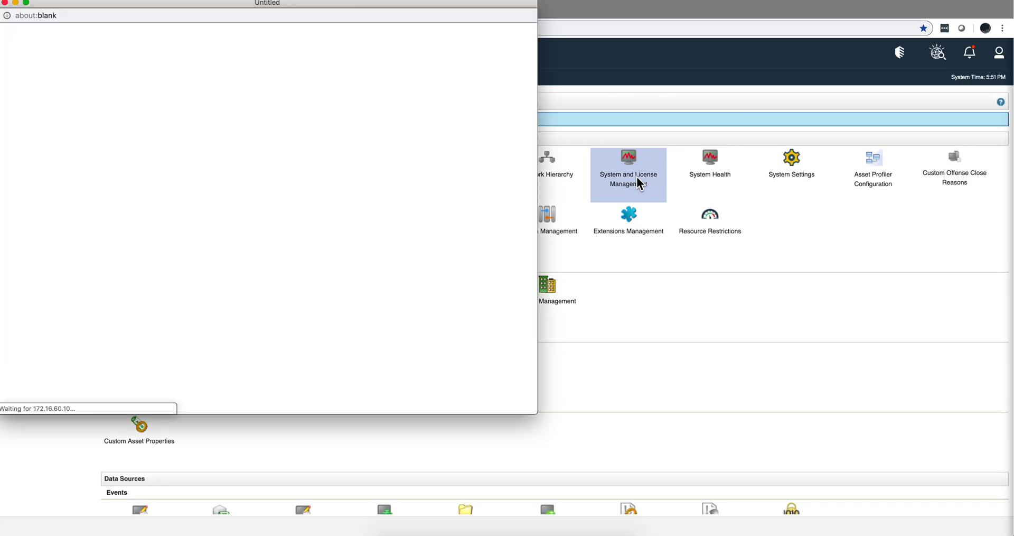
drag(344, 2, 531, 70)
click(481, 131)
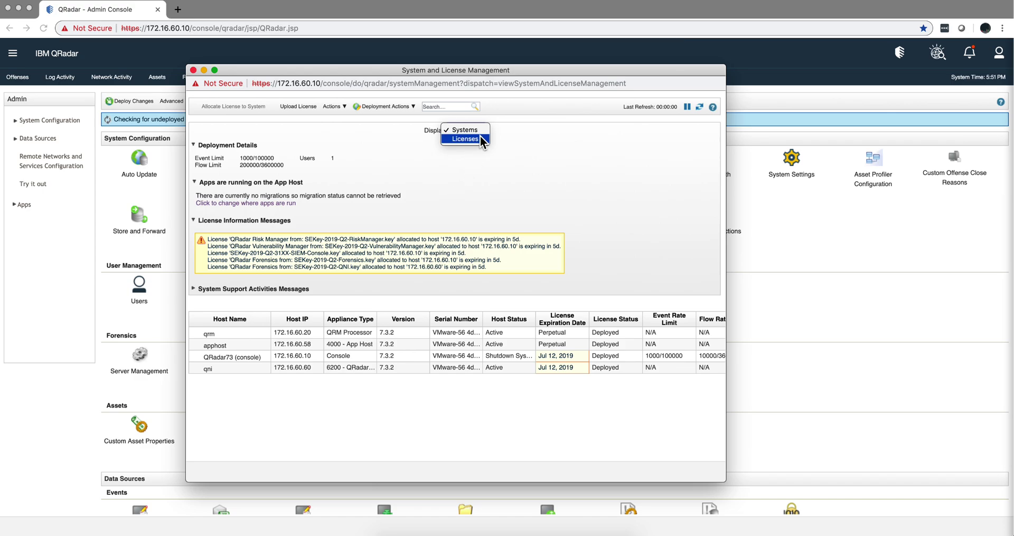
click(479, 139)
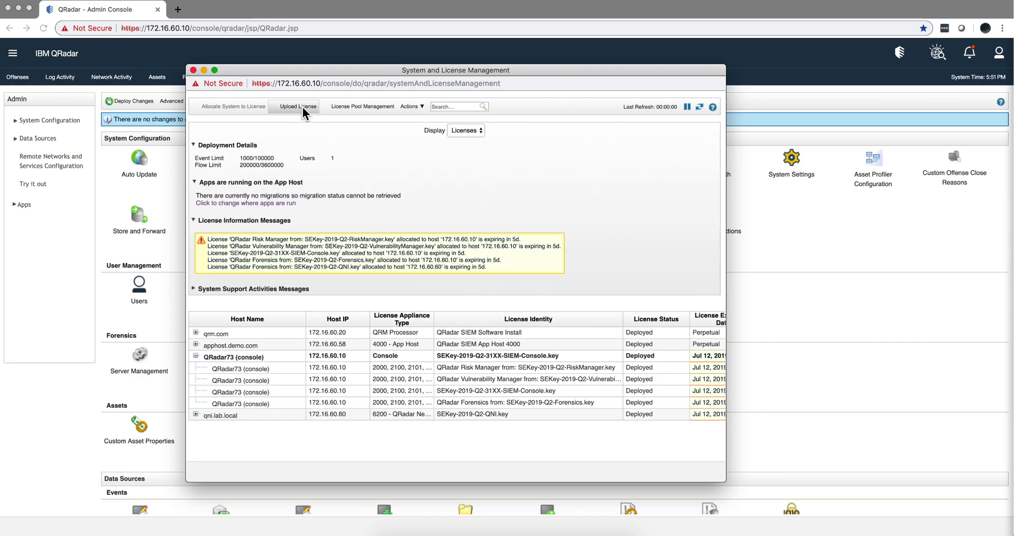
- Upload and confirm the license file SEKey-2019-Q3-31XX-SIEM-AIO.key
click(303, 107)
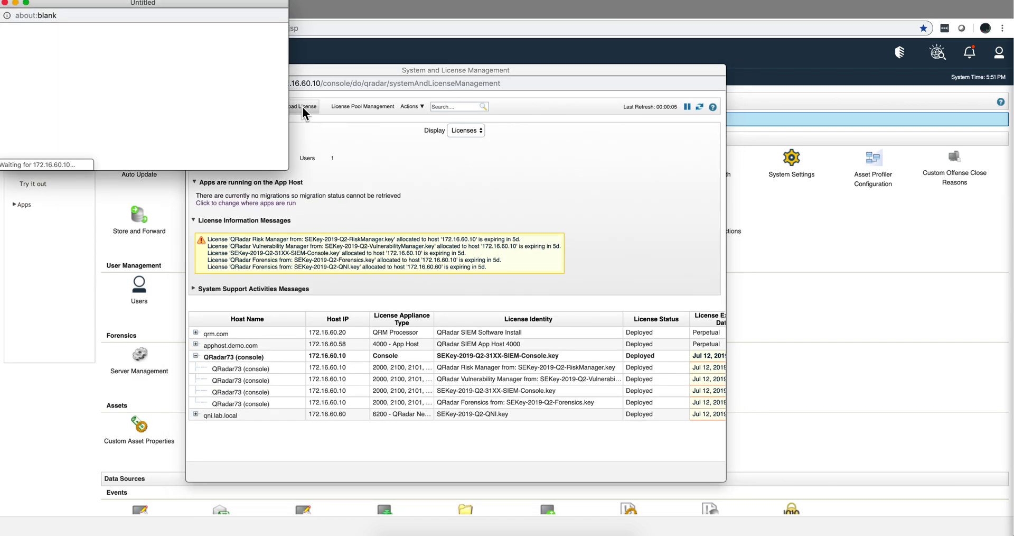
drag(189, 3, 289, 65)
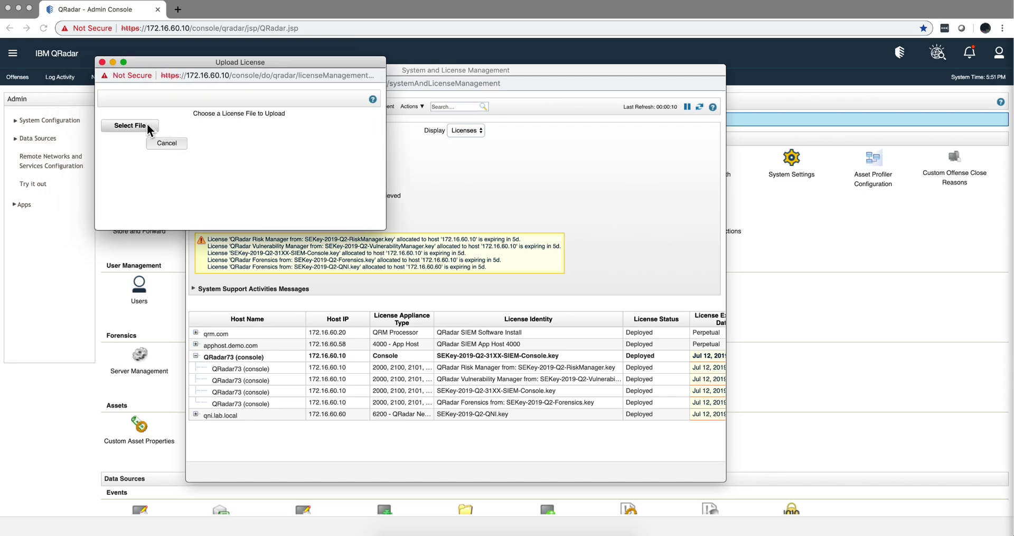
click(139, 125)
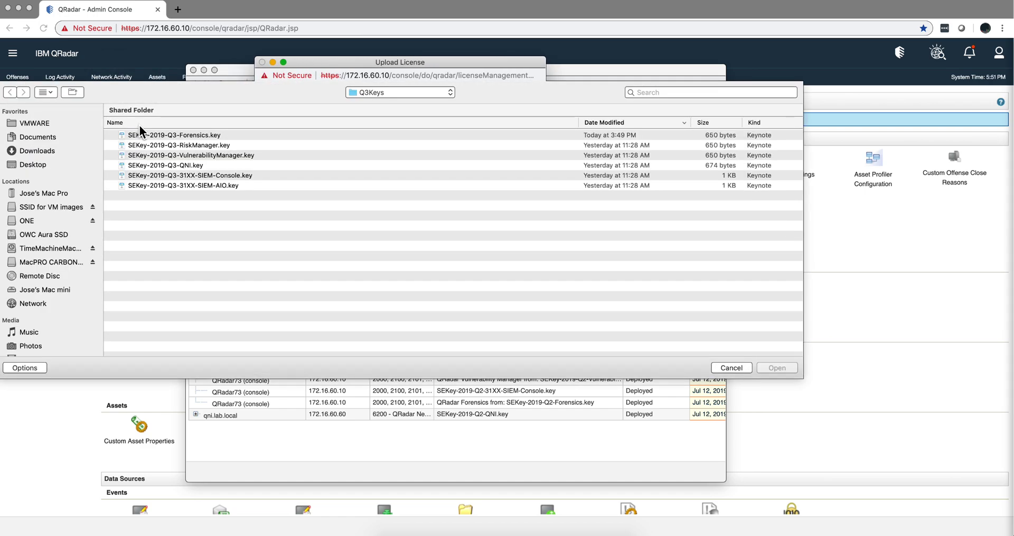
double_click(216, 186)
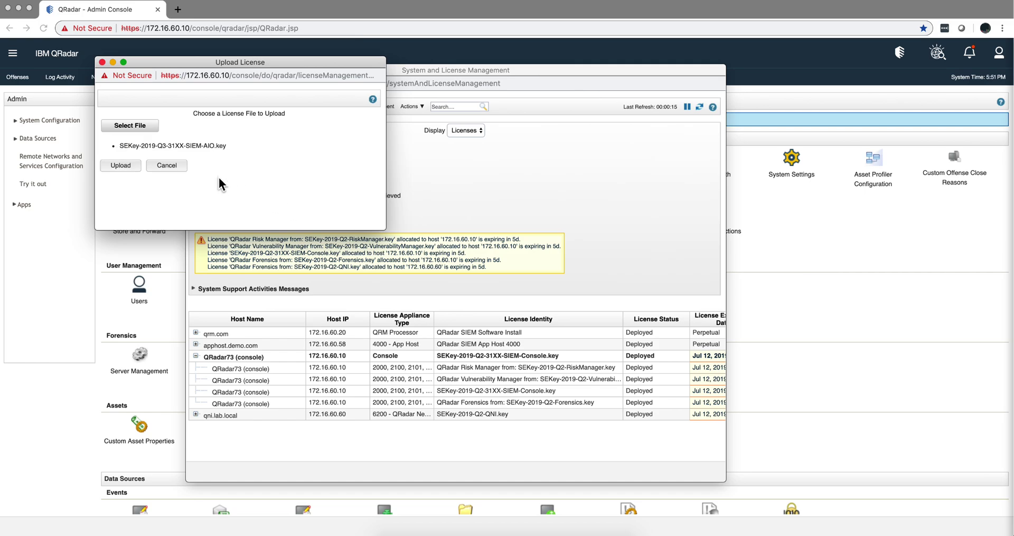
click(121, 166)
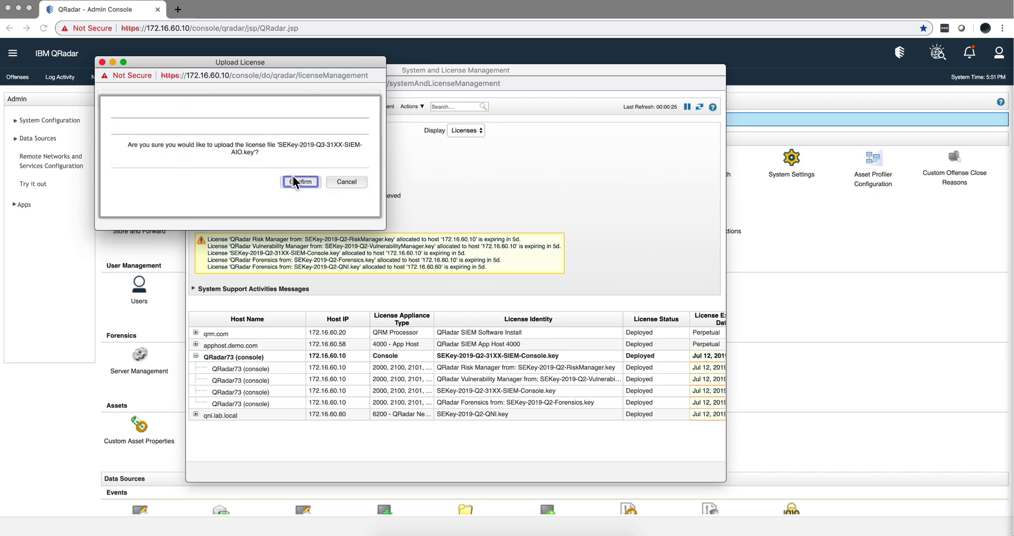
click(296, 182)
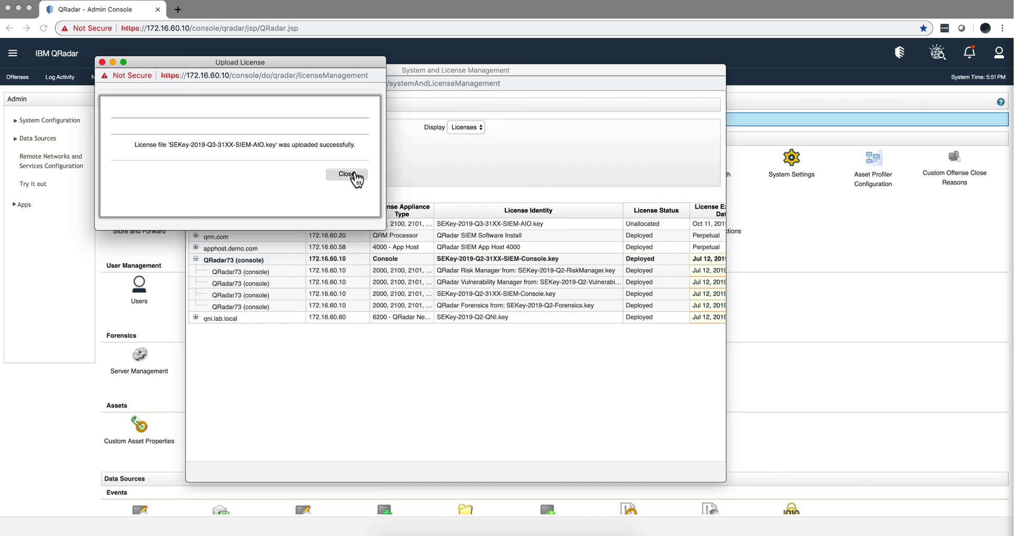
click(354, 176)
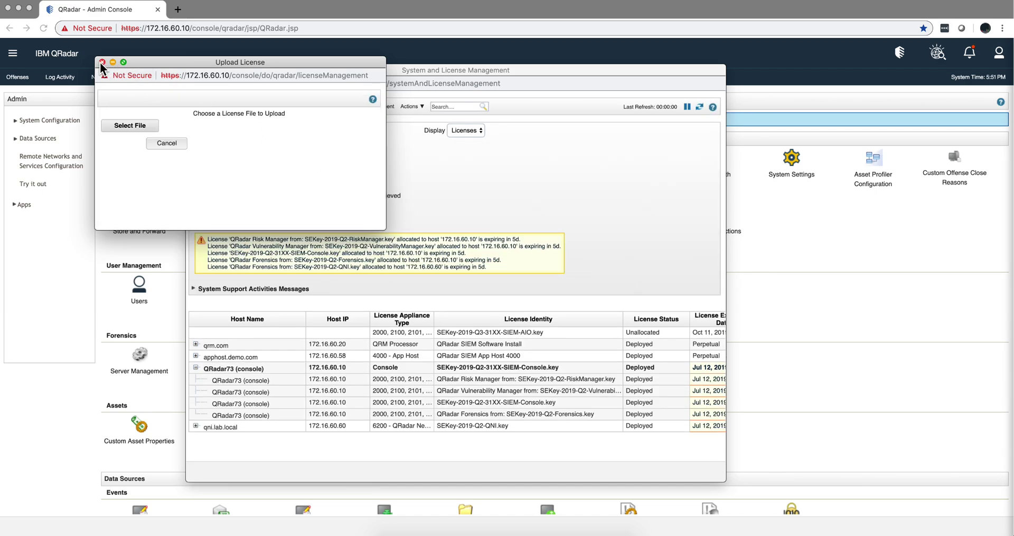
- Allocate the SEKey-2019-Q3-31XX-SIEM-AIO.key license to the QRadar73 console host
click(102, 61)
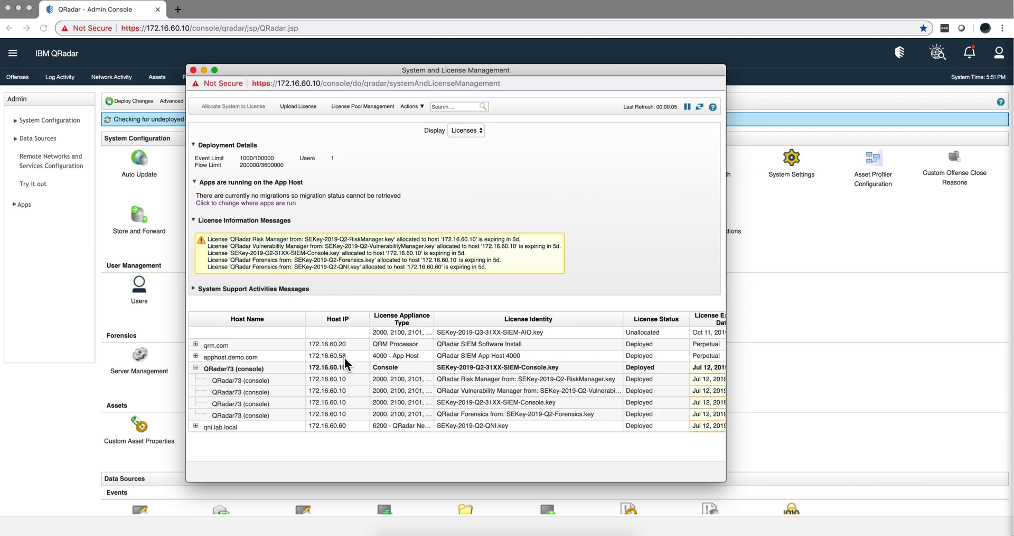
right_click(316, 366)
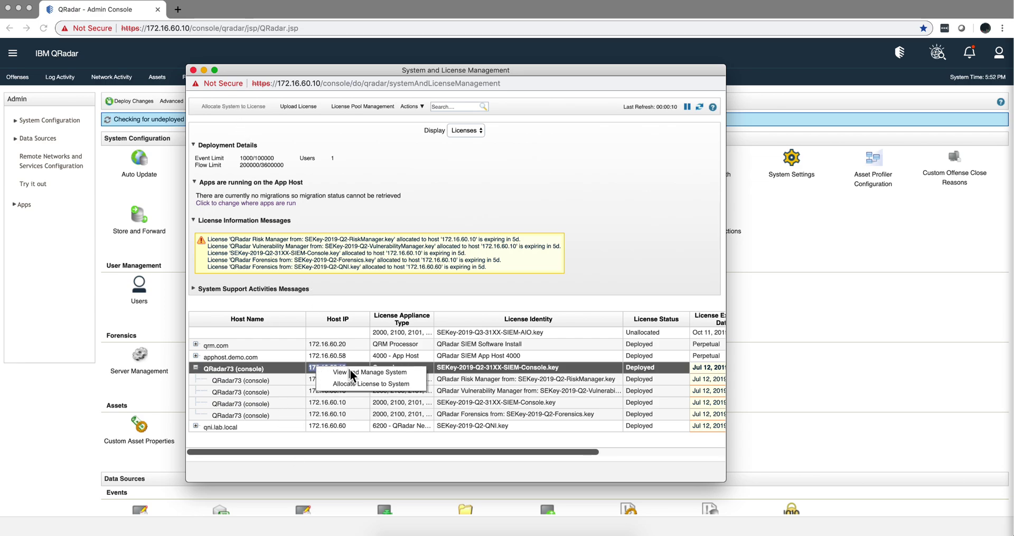
click(359, 383)
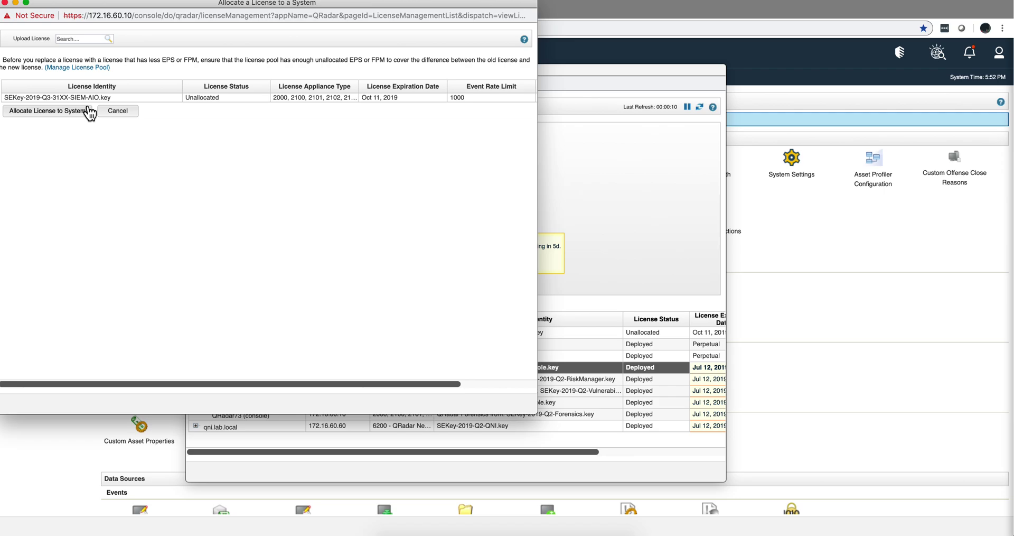
click(84, 97)
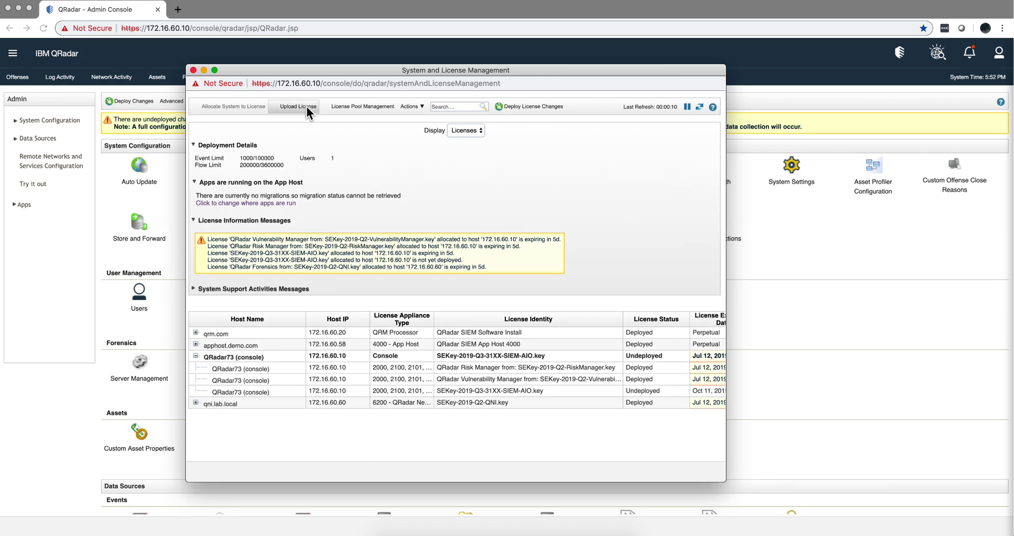
- Upload SEKey-2019-Q3-VulnerabilityManager.key, close the upload window, and select the new Vulnerability Manager license
click(306, 107)
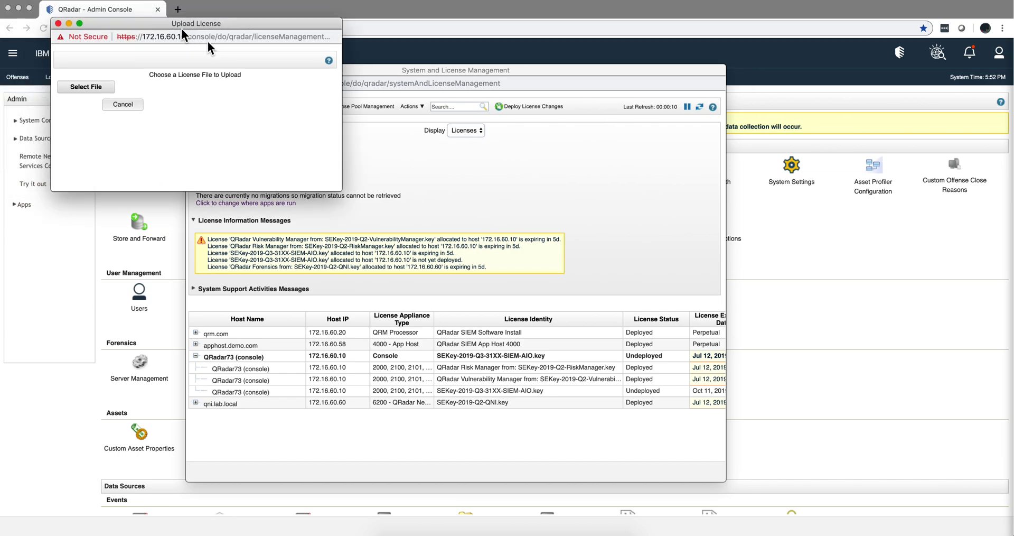
drag(129, 6, 392, 114)
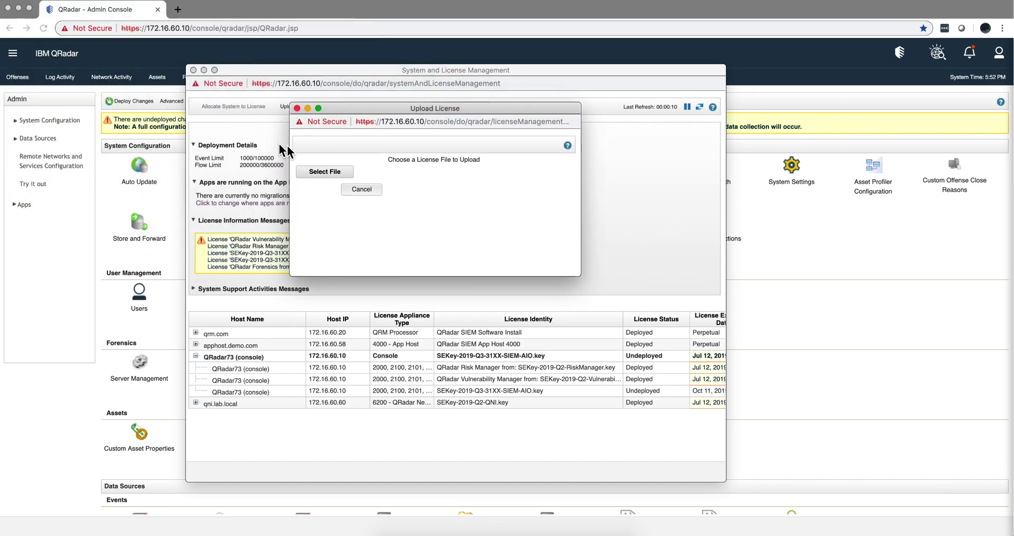
click(327, 170)
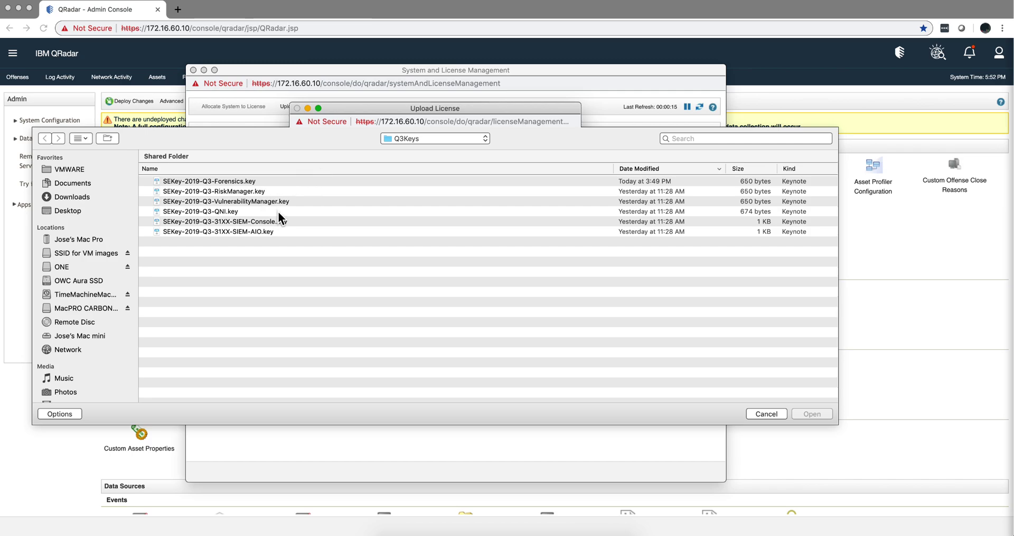
double_click(247, 201)
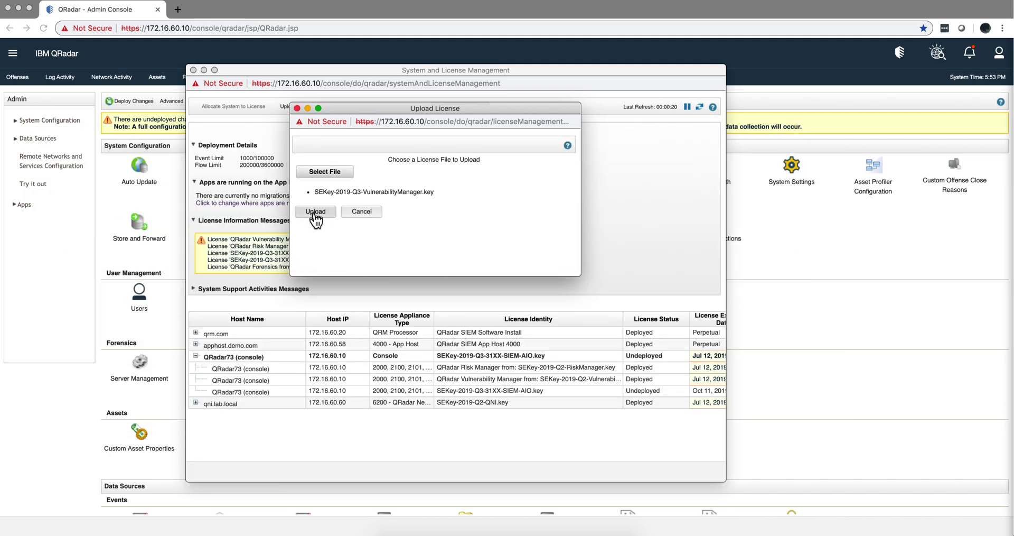
click(315, 213)
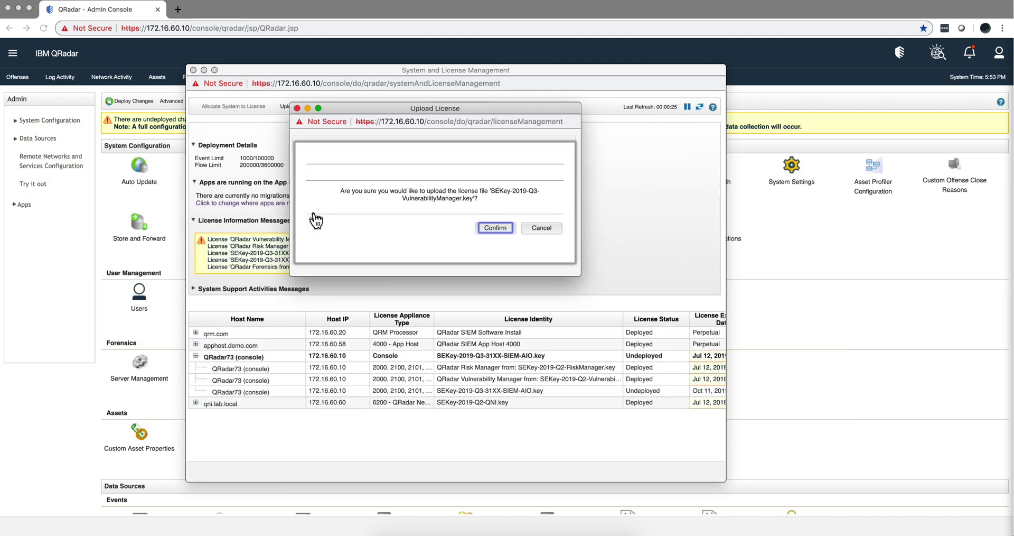
click(497, 227)
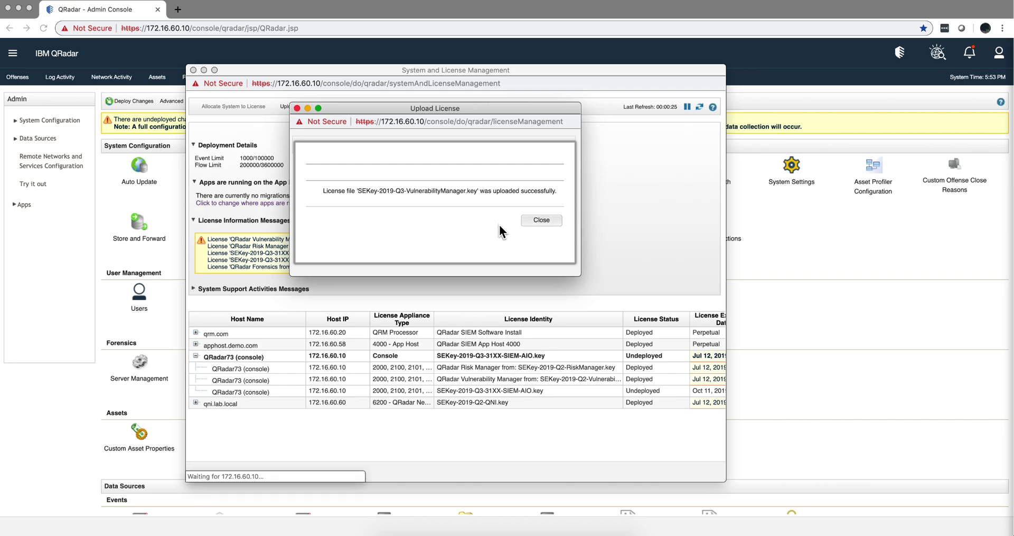
click(543, 221)
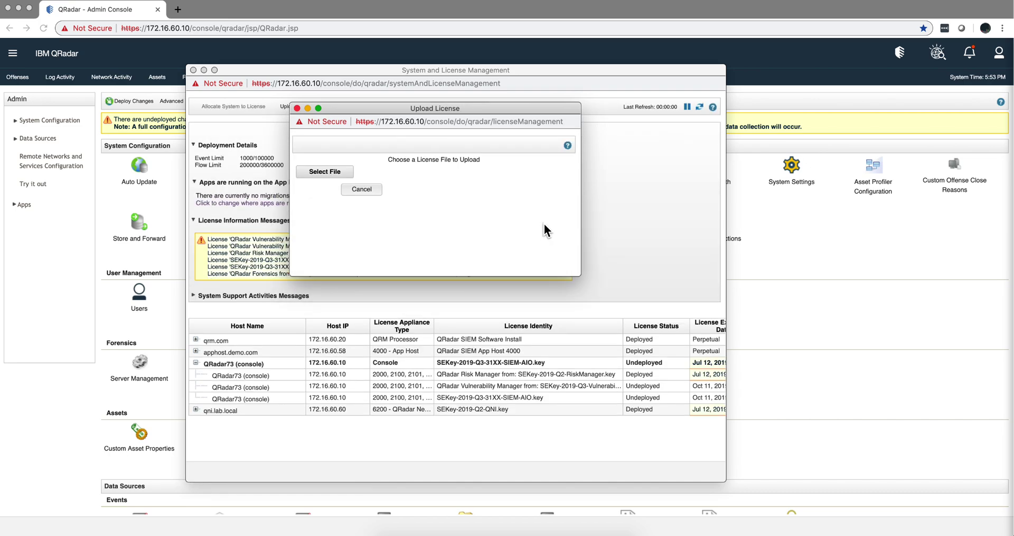
click(297, 108)
click(498, 384)
right_click(497, 385)
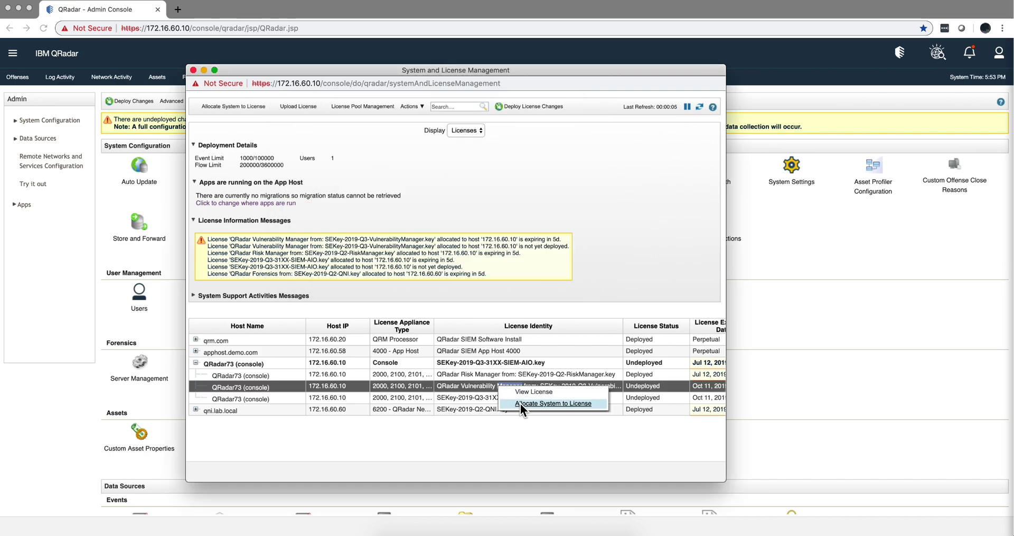
click(521, 403)
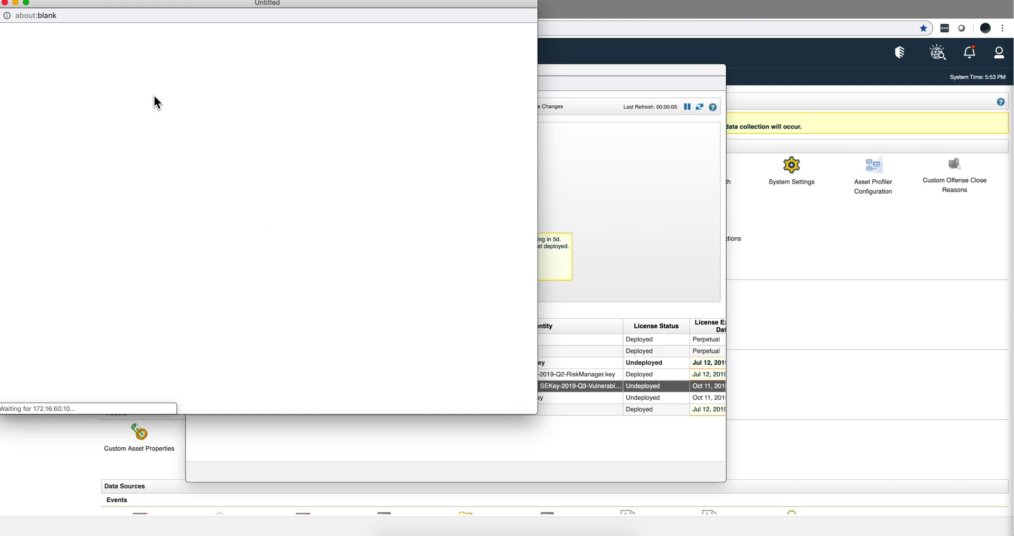
click(54, 98)
click(64, 113)
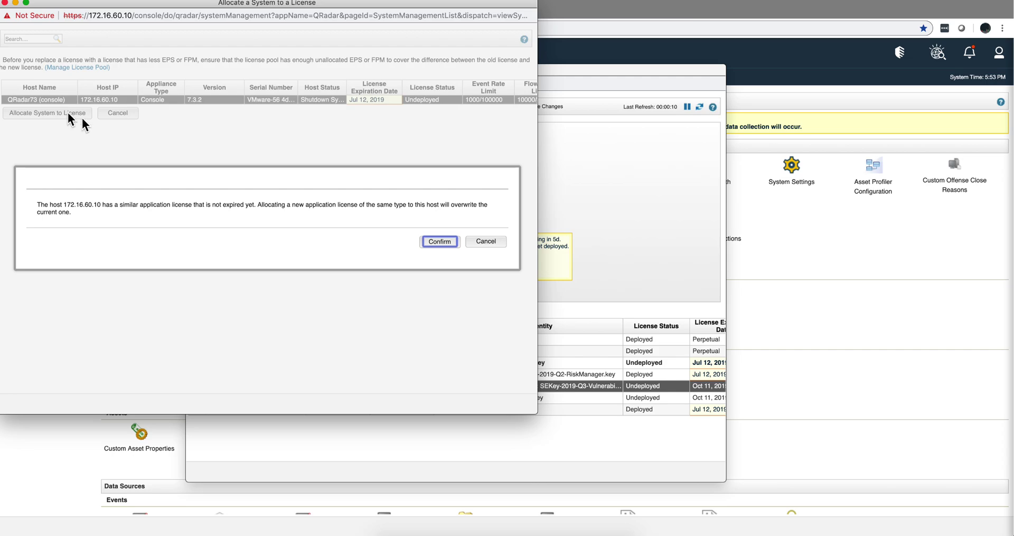
click(446, 242)
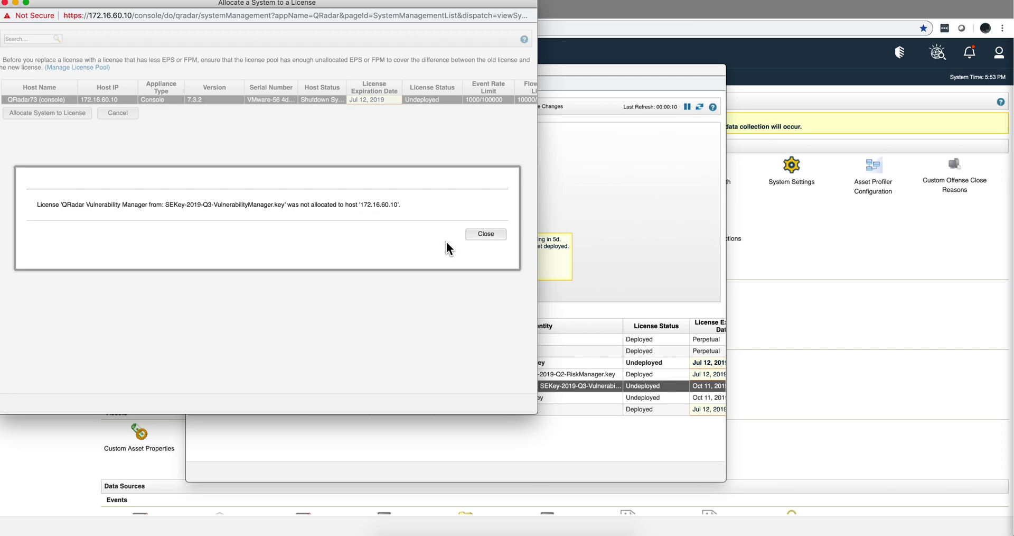
click(486, 234)
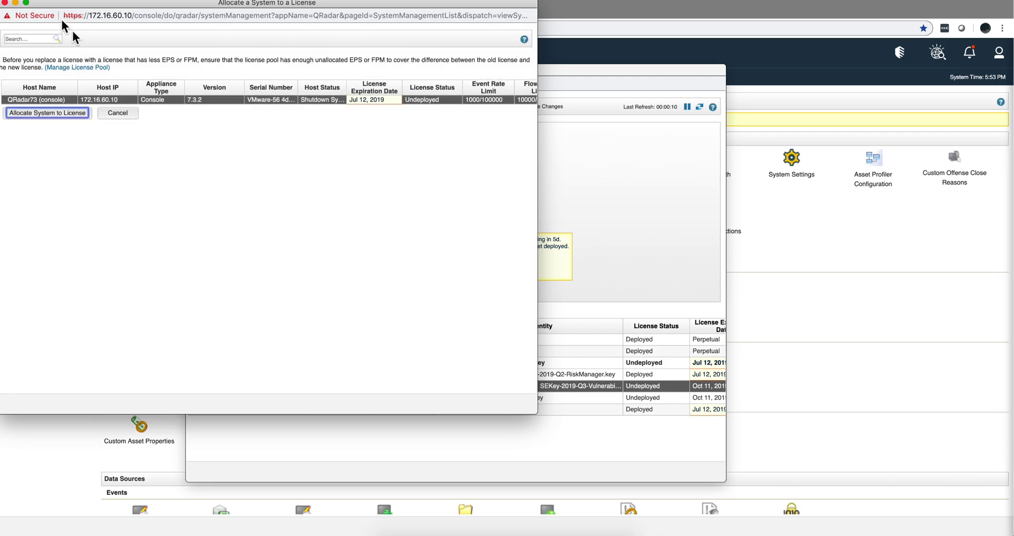
click(5, 3)
- Upload and confirm SEKey-2019-Q3-RiskManager.key, replacing the Q2 Risk Manager key, then close the window
click(299, 107)
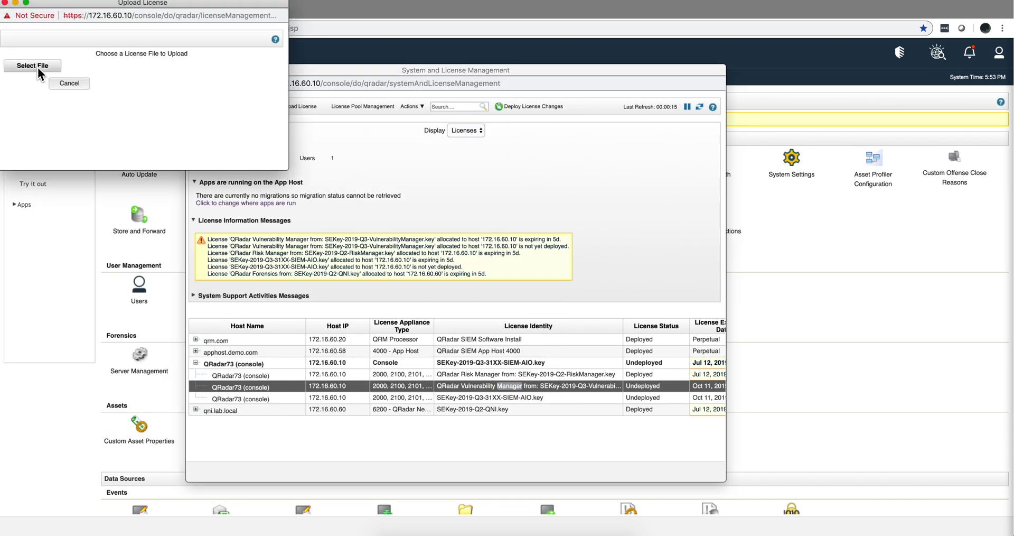
click(33, 66)
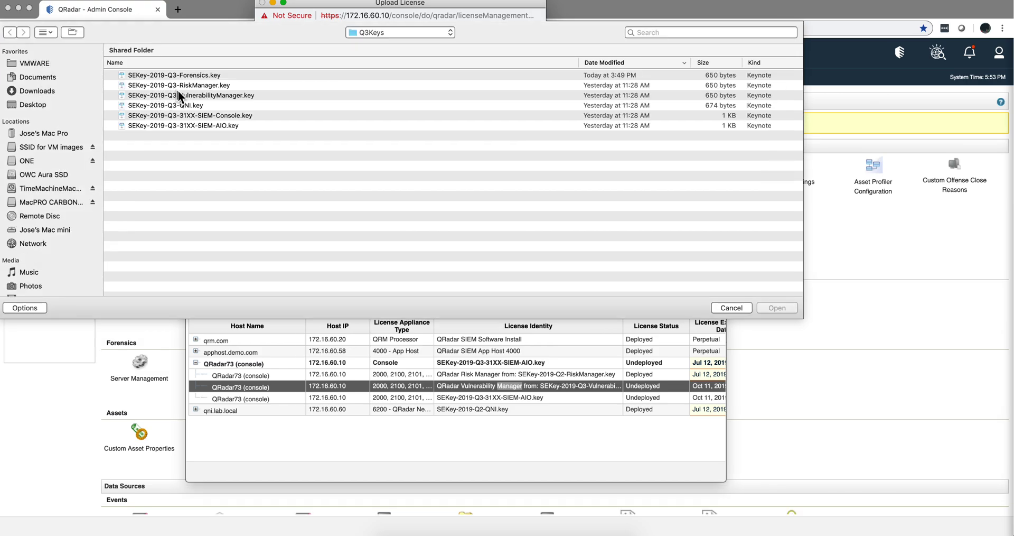
click(175, 84)
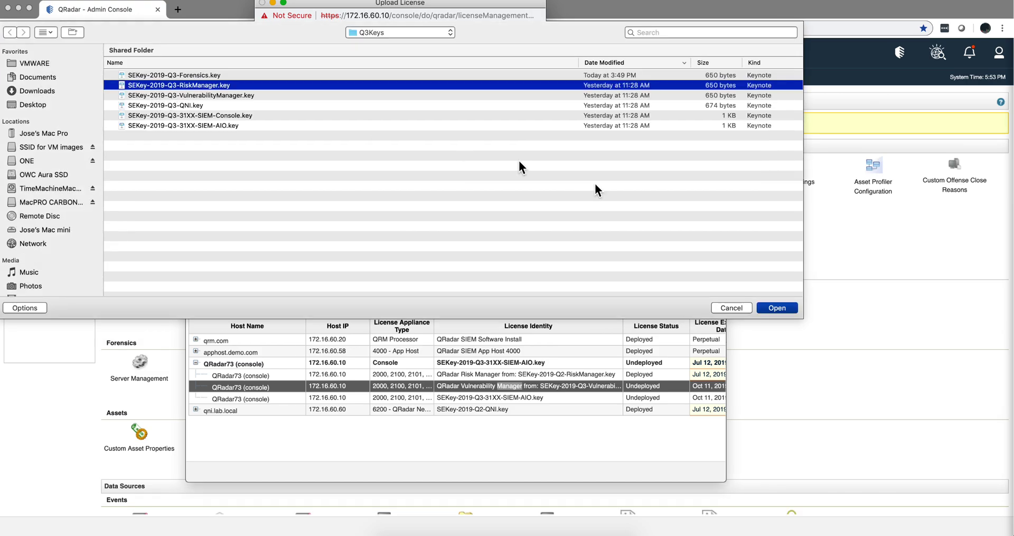
click(777, 308)
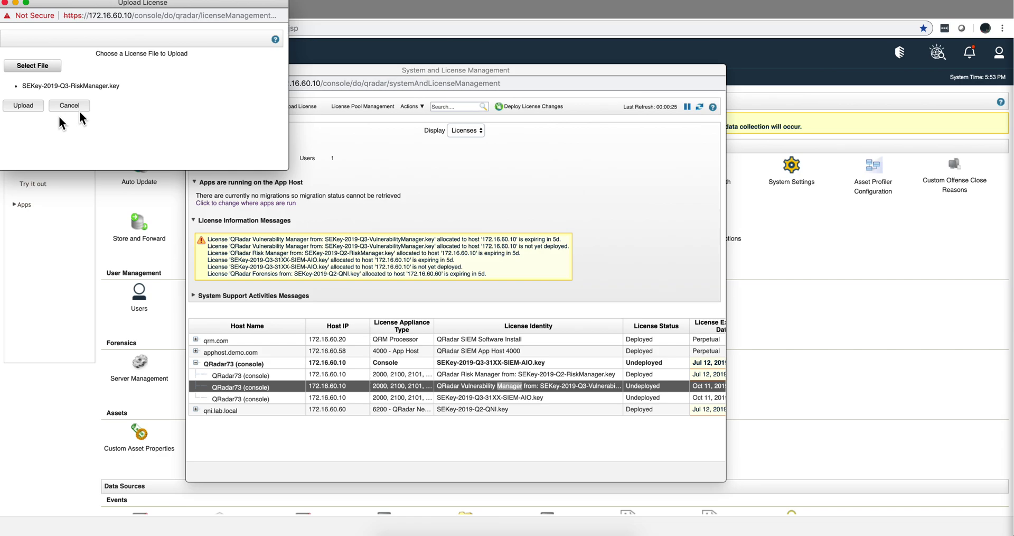
click(23, 109)
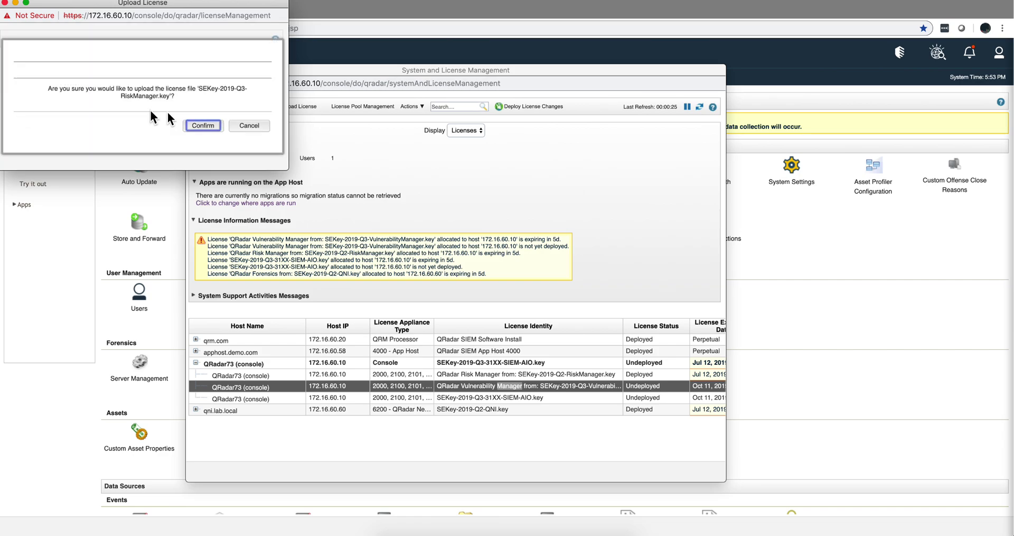
click(202, 126)
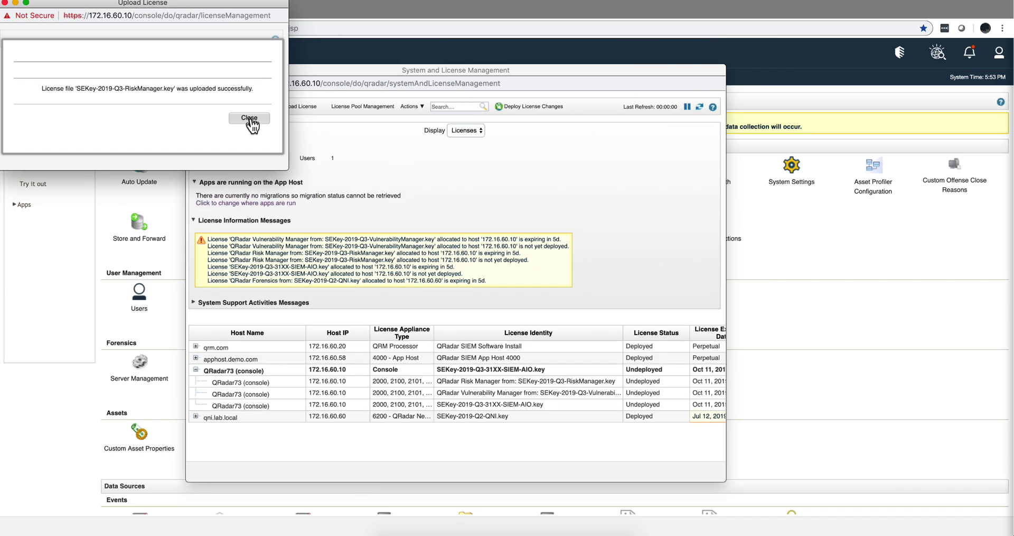
click(251, 121)
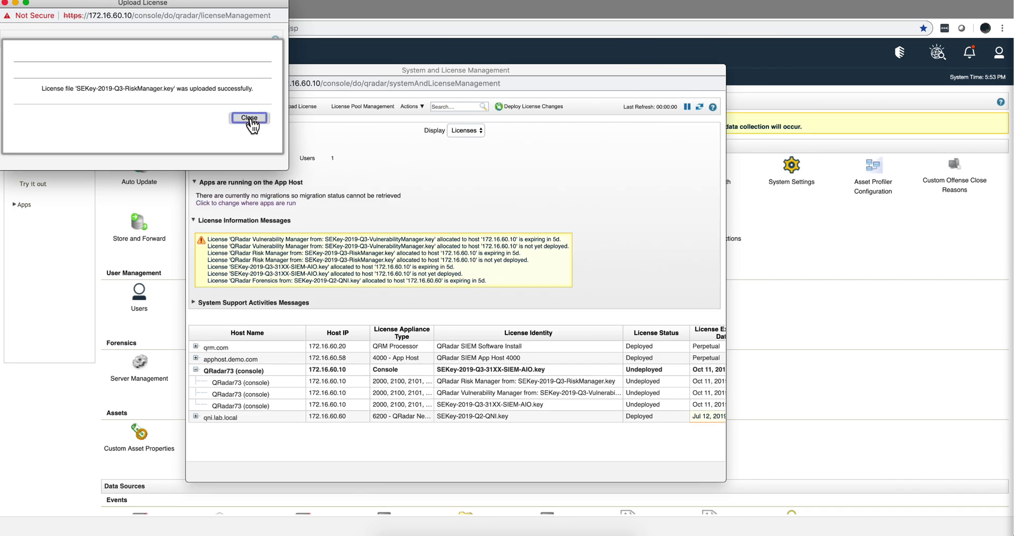
click(4, 3)
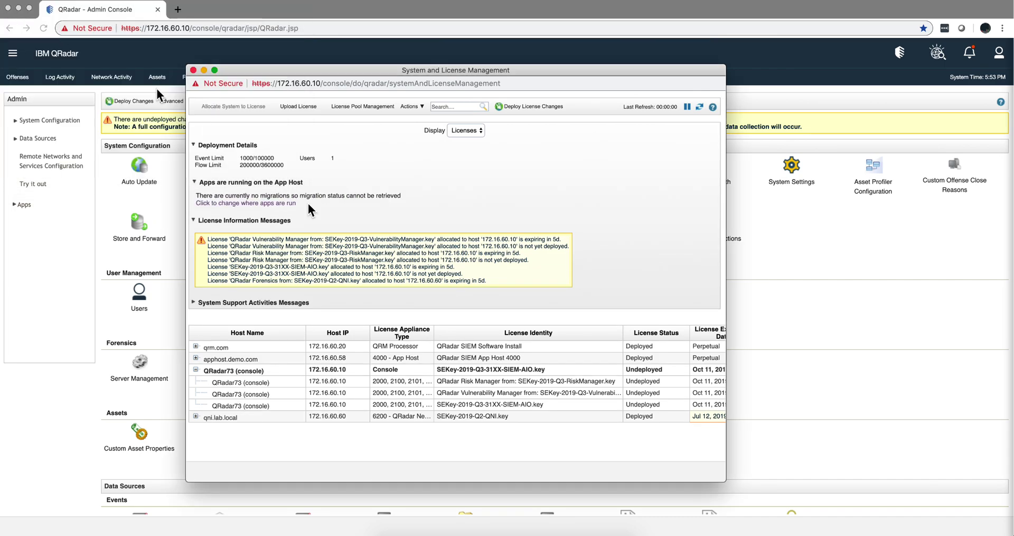
click(483, 382)
right_click(483, 381)
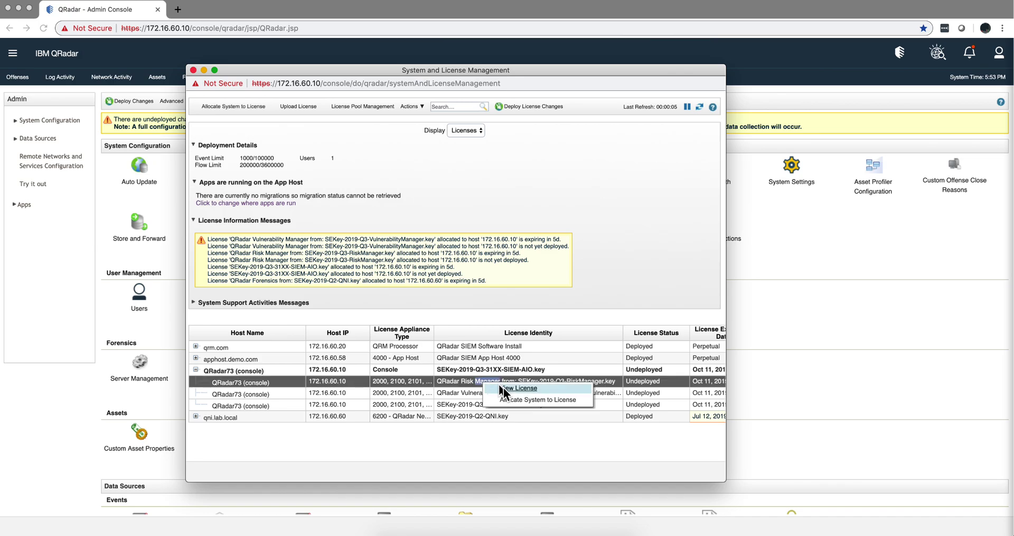
click(512, 397)
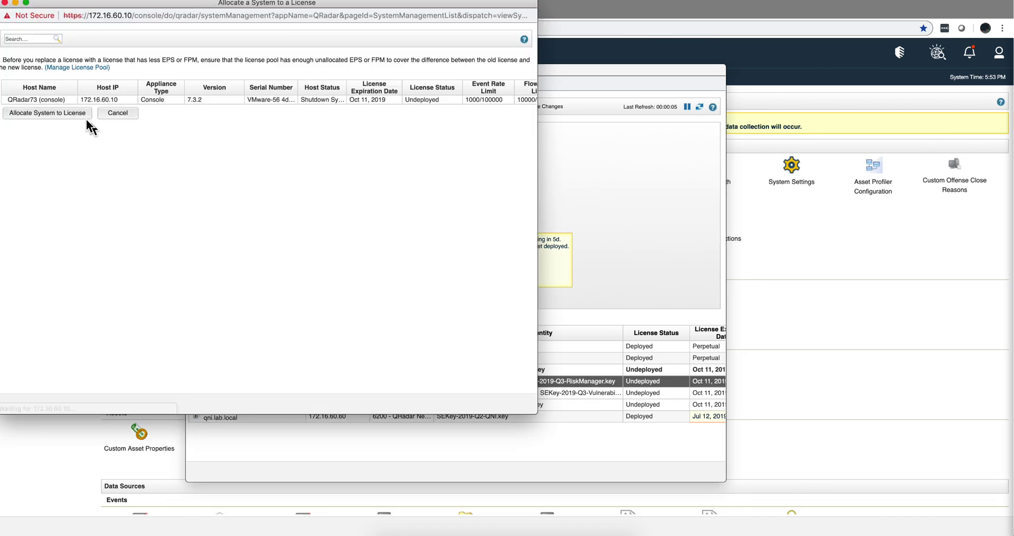
click(56, 98)
click(55, 111)
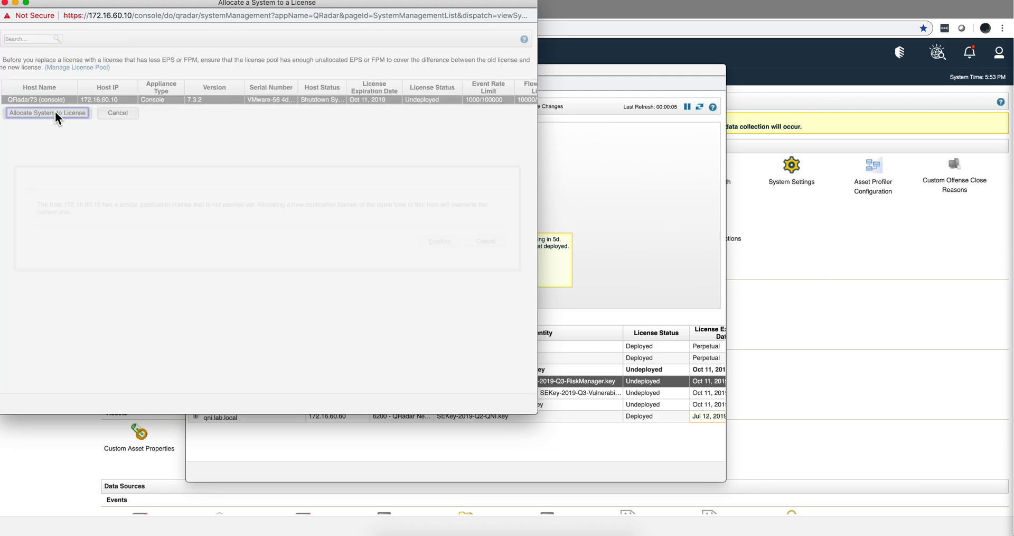
click(440, 243)
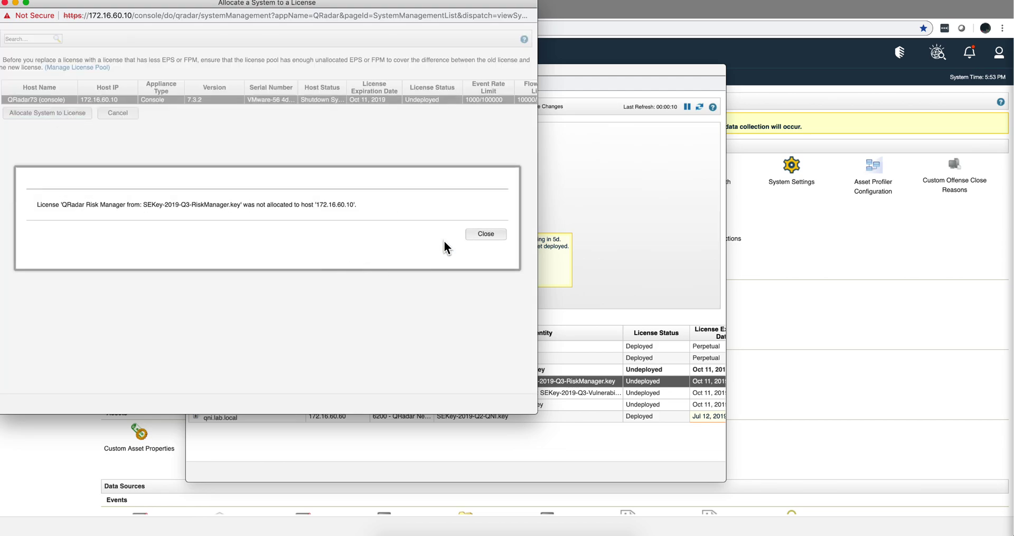
click(486, 234)
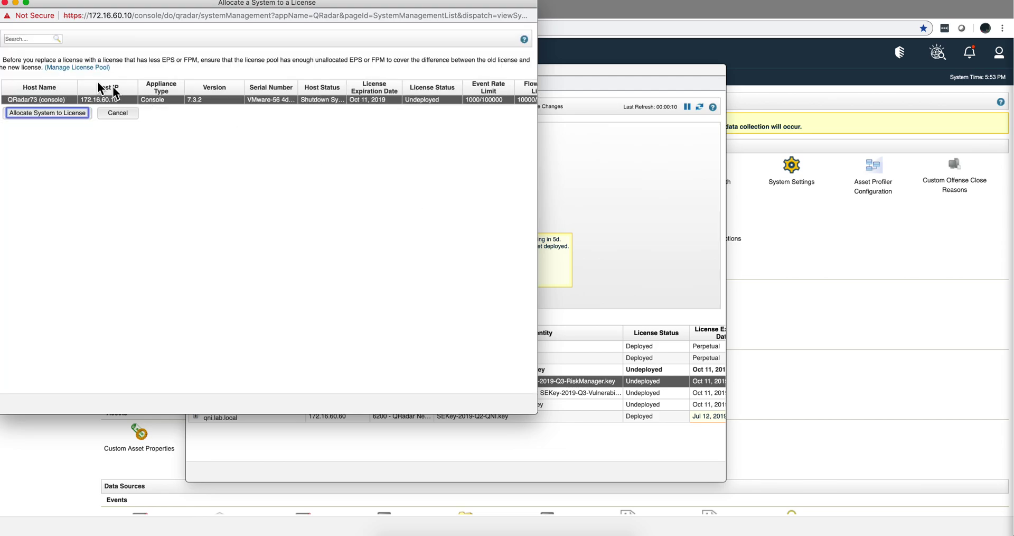
click(4, 2)
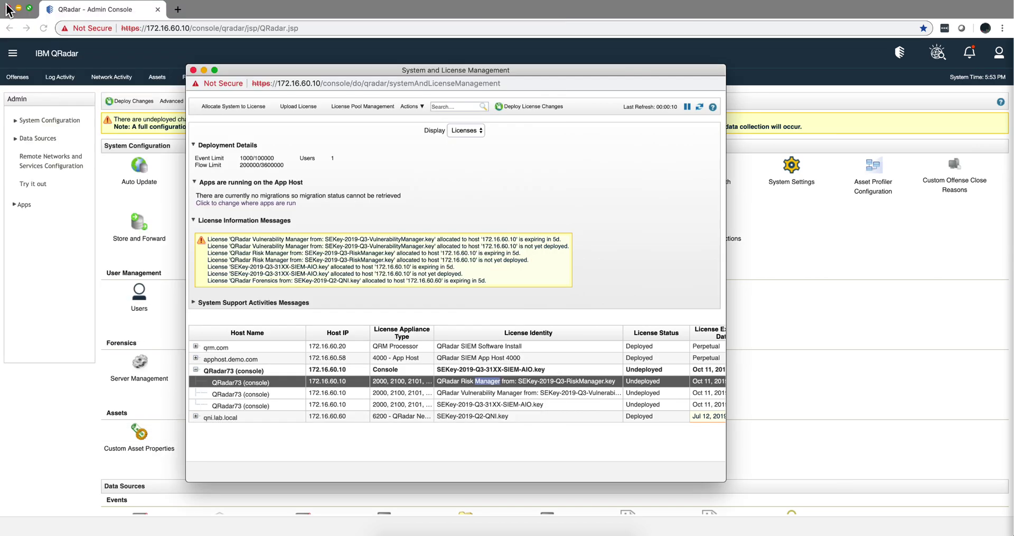
- Upload and confirm SEKey-2019-Q3-QNI.key, adding unallocated QNI and Forensics licenses
click(294, 105)
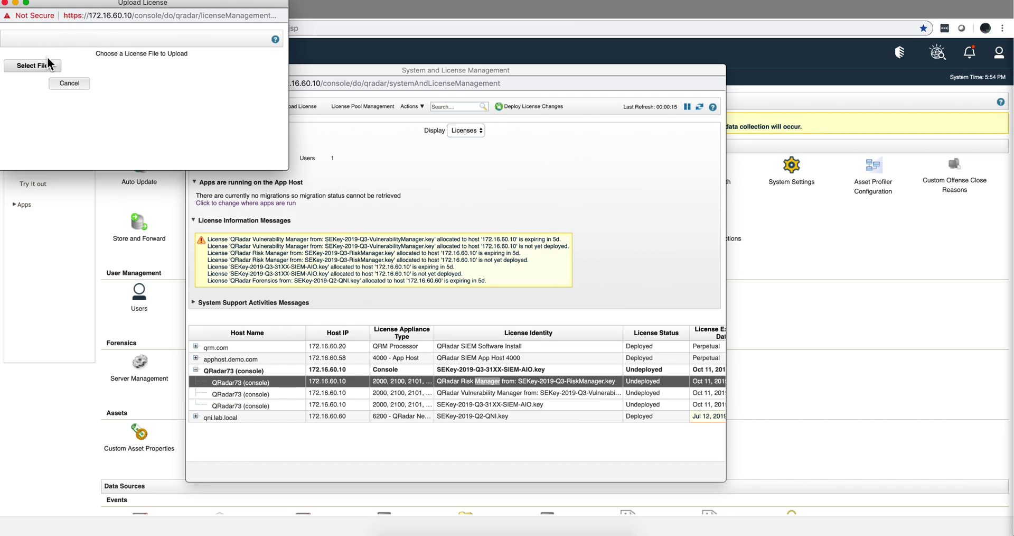
click(48, 62)
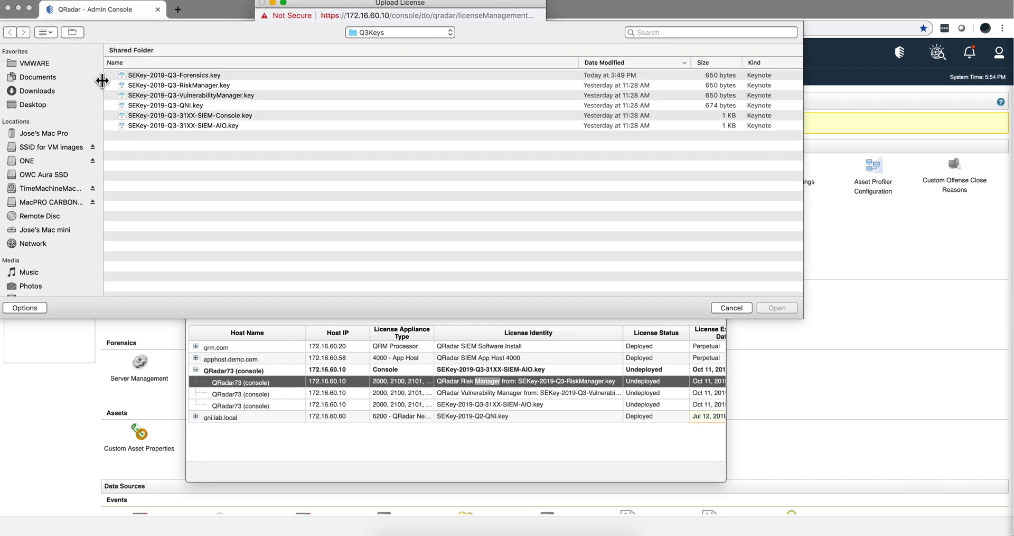
double_click(183, 104)
click(27, 108)
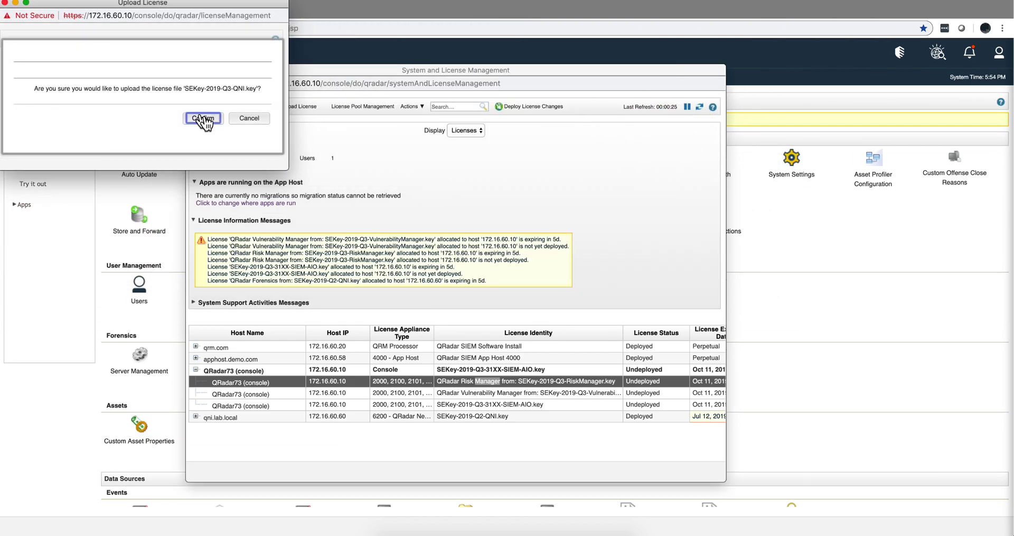
click(213, 117)
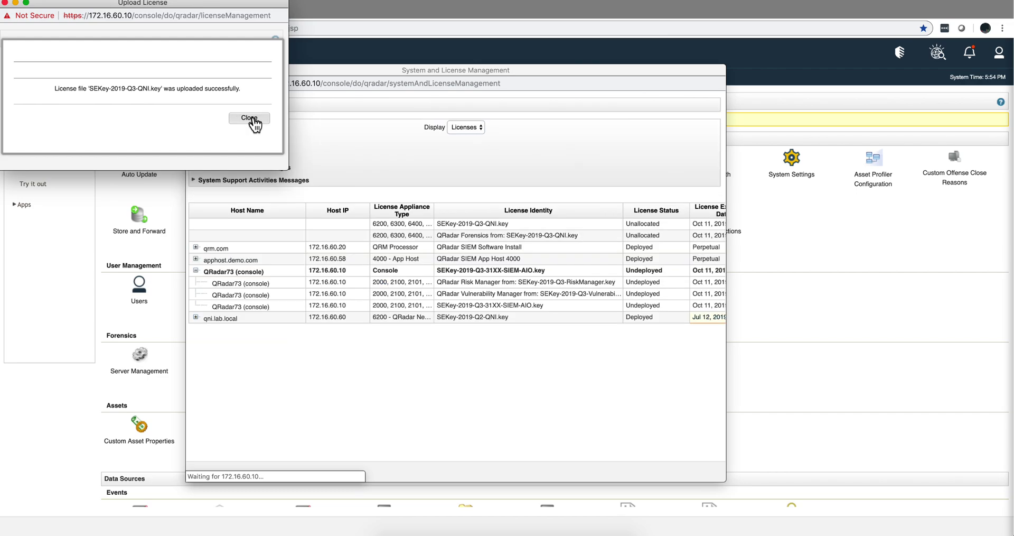
click(252, 118)
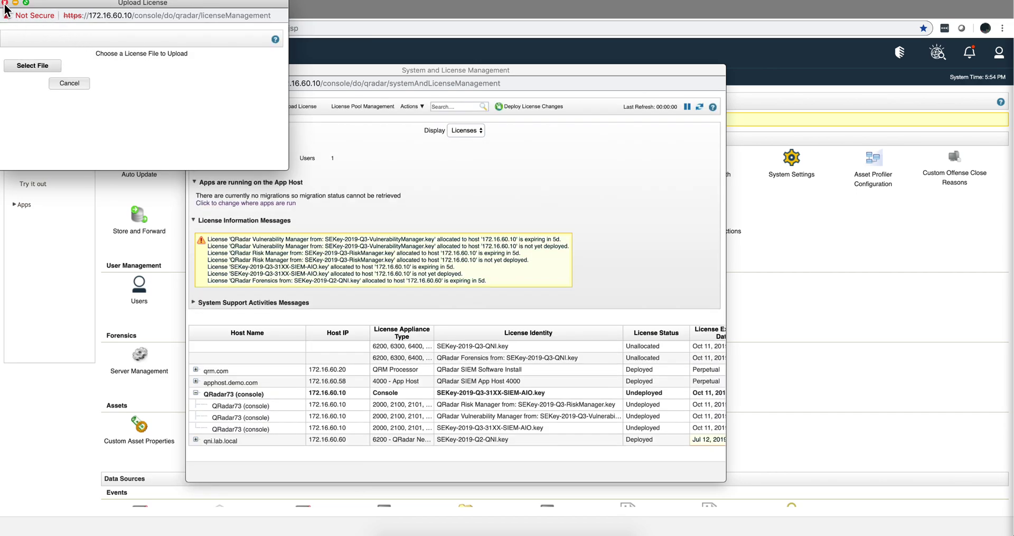
click(7, 3)
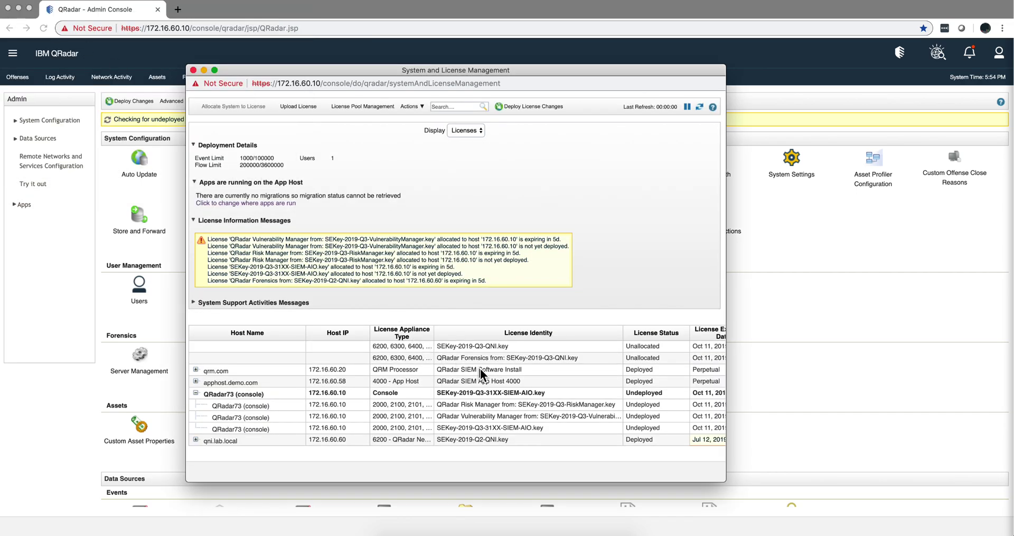
- Allocate SEKey-2019-Q3-QNI.key to host qni.lab.local, confirming replacement of its current key
click(498, 439)
right_click(498, 439)
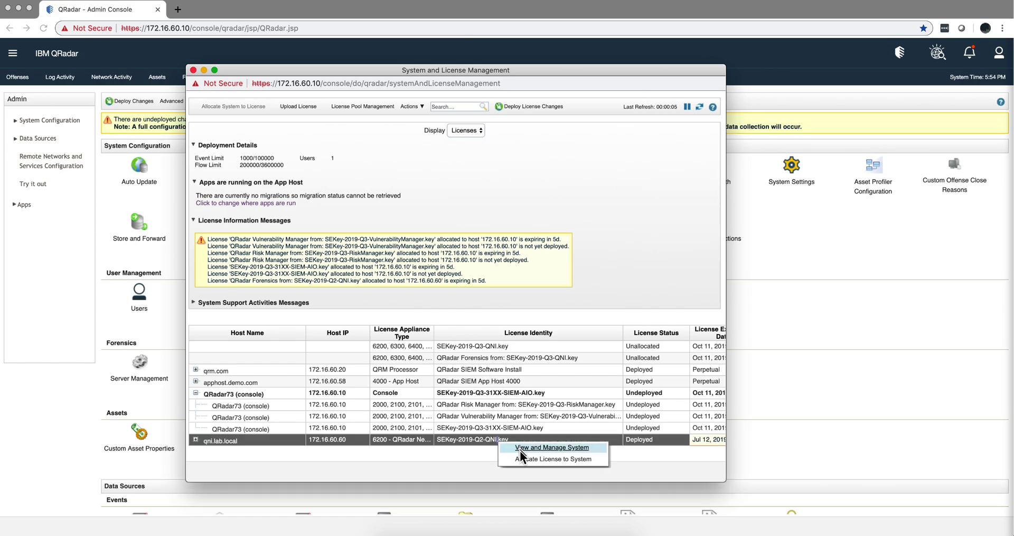
click(521, 456)
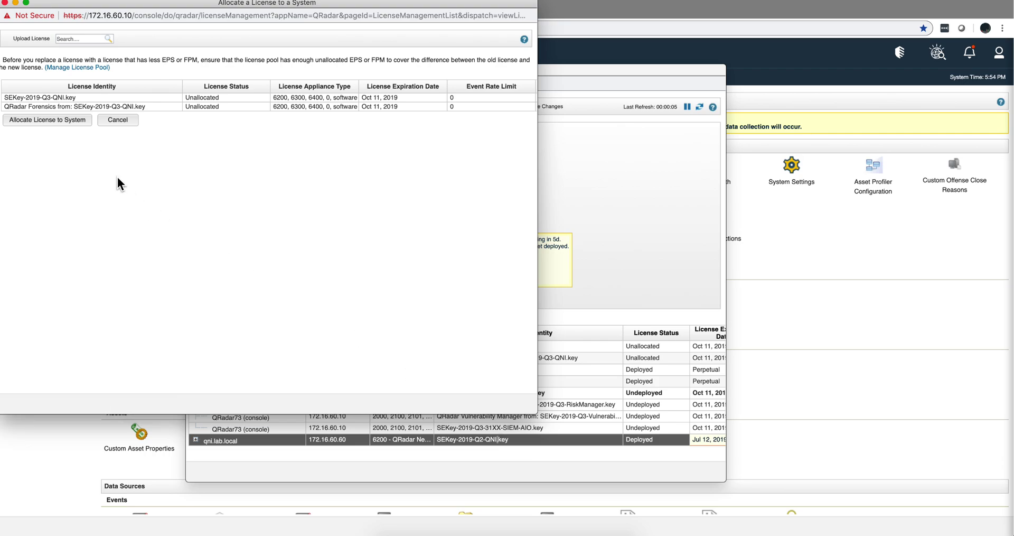
click(65, 95)
click(69, 120)
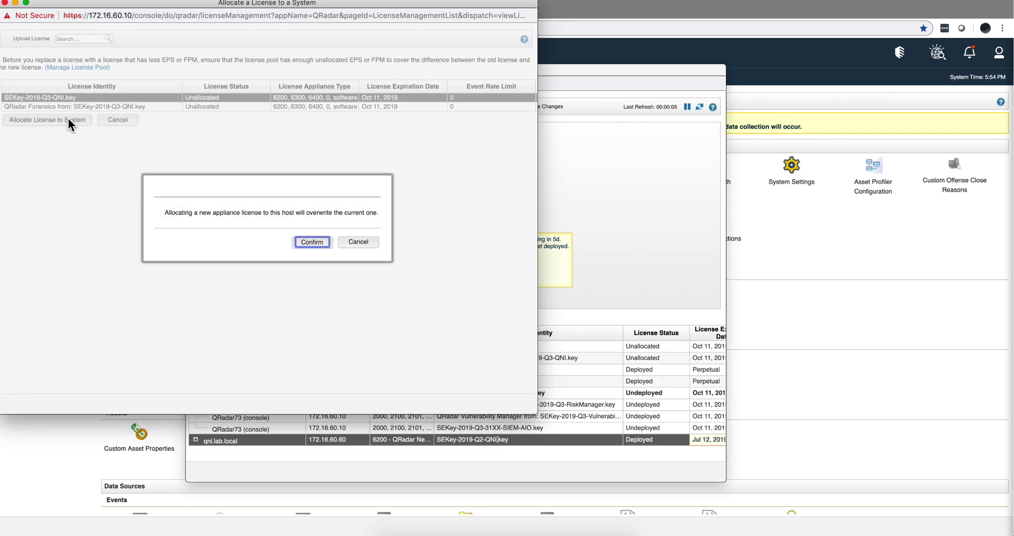
click(312, 240)
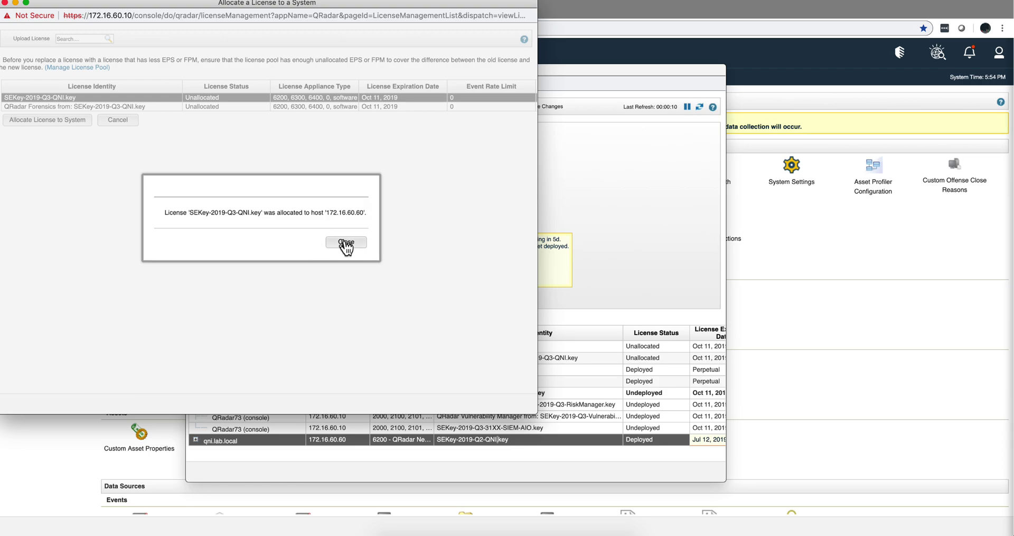
click(346, 241)
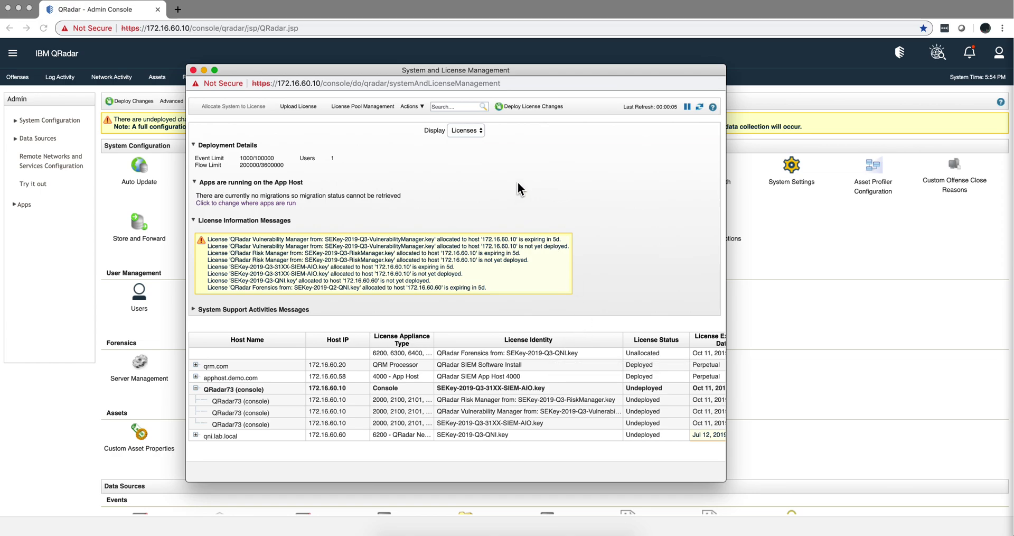
- Deploy the pending license changes and continue past the deployment prompt
click(529, 107)
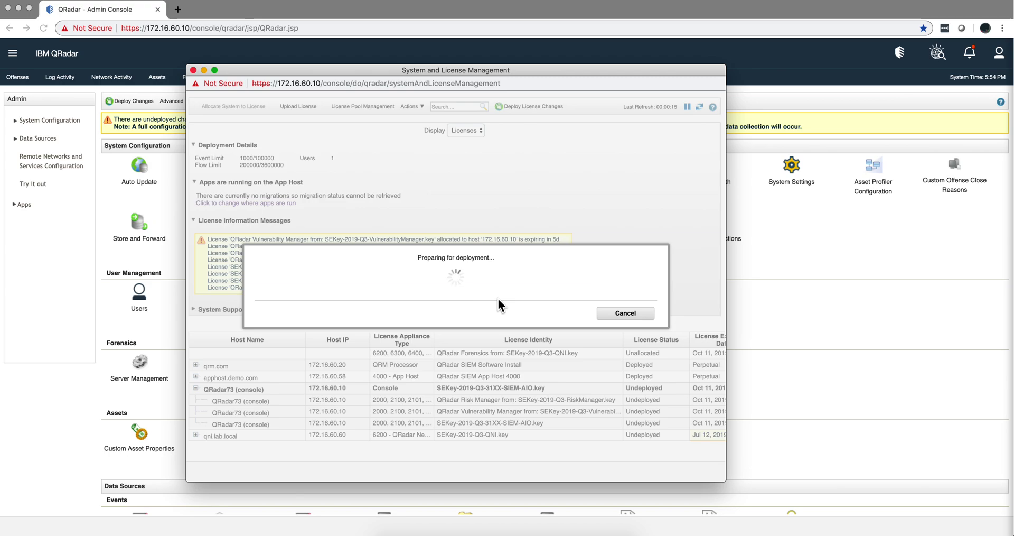
click(562, 301)
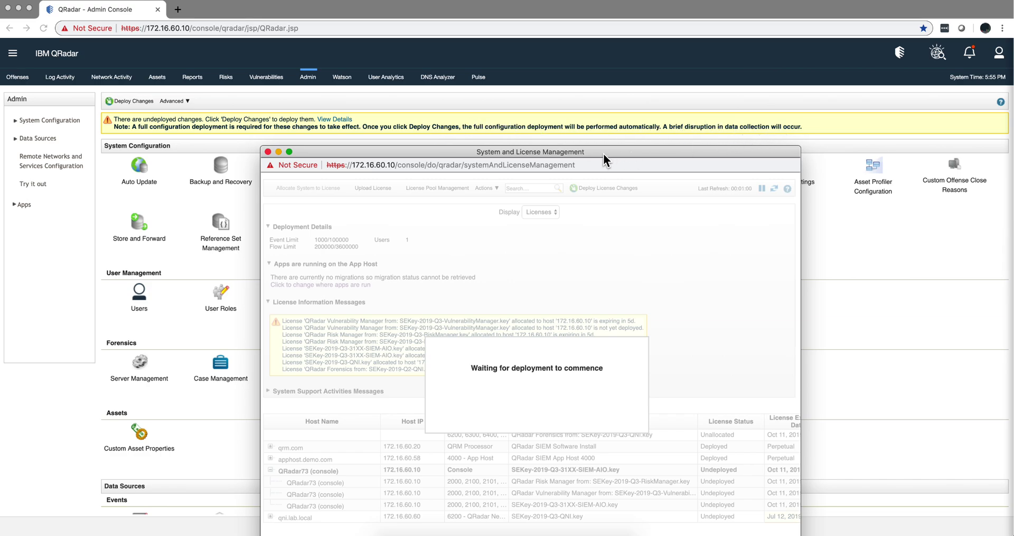
- Move the license management window higher while the deployment runs
drag(604, 150, 603, 84)
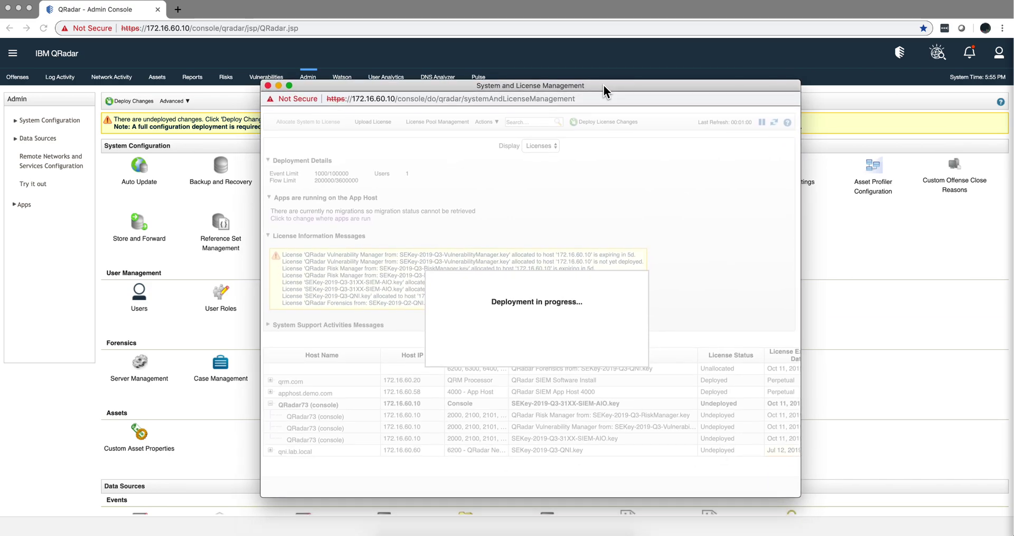